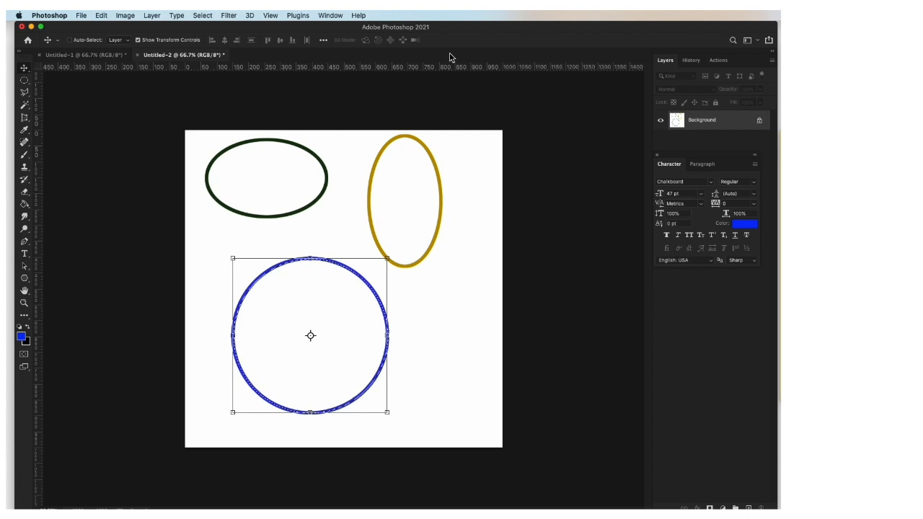
- Create a new document from the recent 1000x1000 preset, 1000 x 1000 px at 72 ppi
left_click(80, 16)
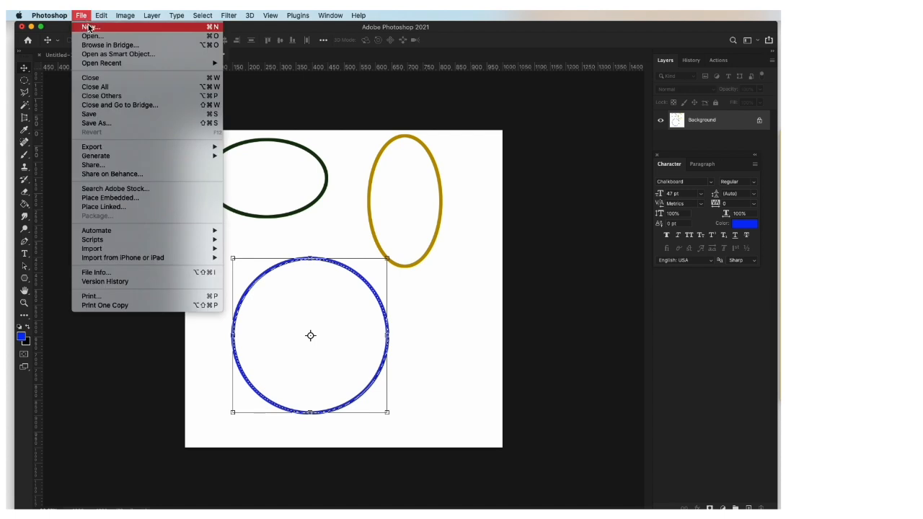
left_click(90, 26)
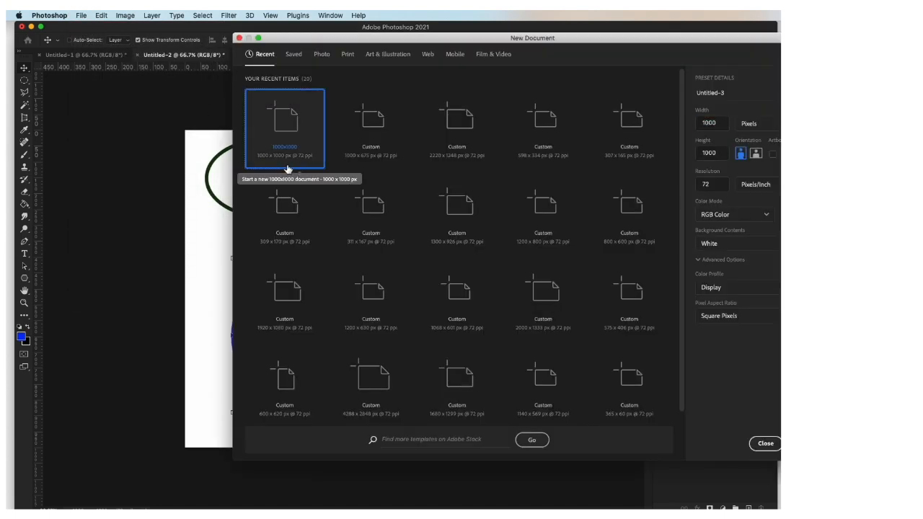
double_click(292, 123)
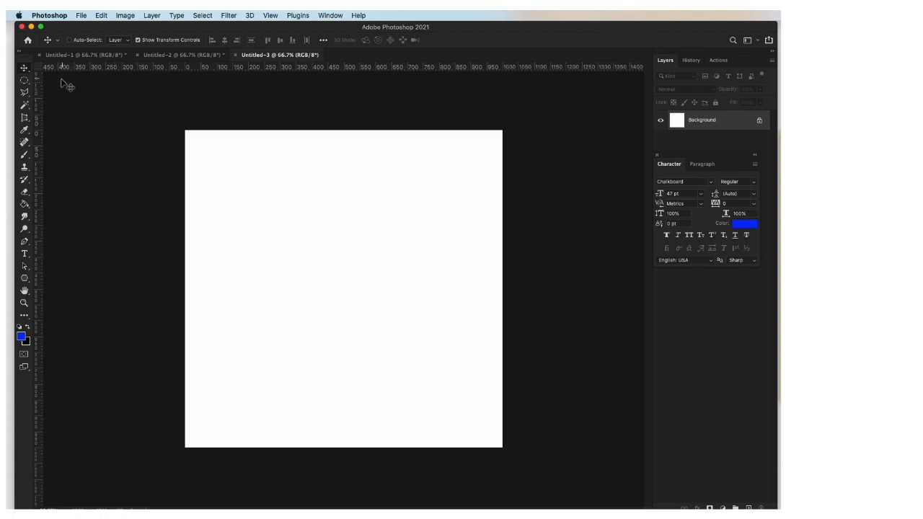
- Outline a closed triangular selection about 320 px wide in the canvas's upper-left area with the Polygonal Lasso tool
left_click(25, 96)
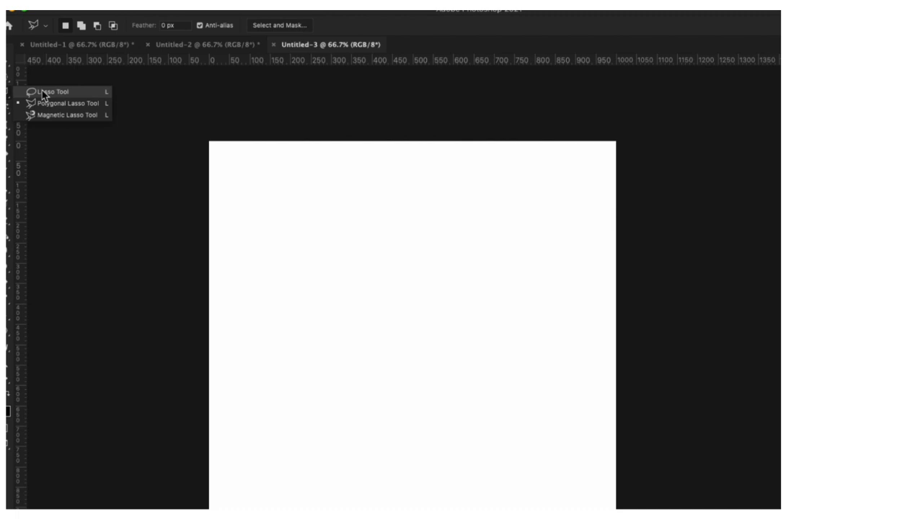
left_click(43, 93)
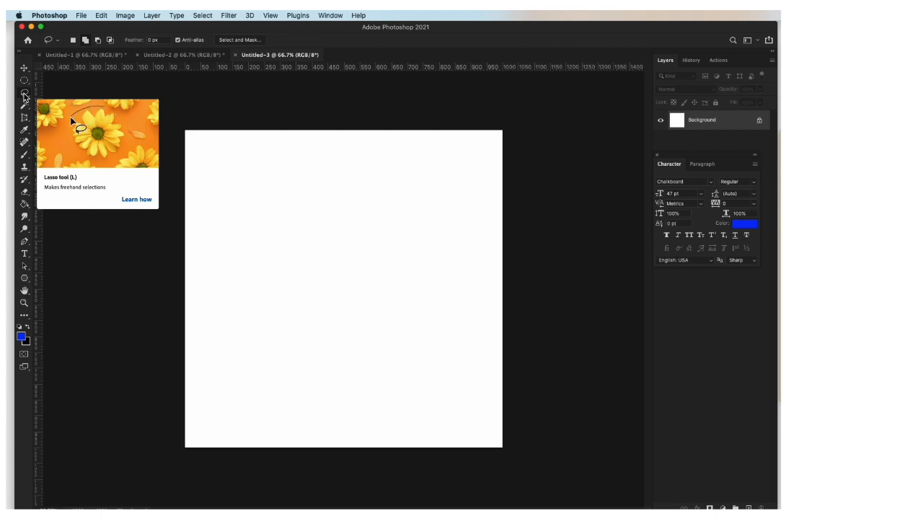
left_click(24, 95)
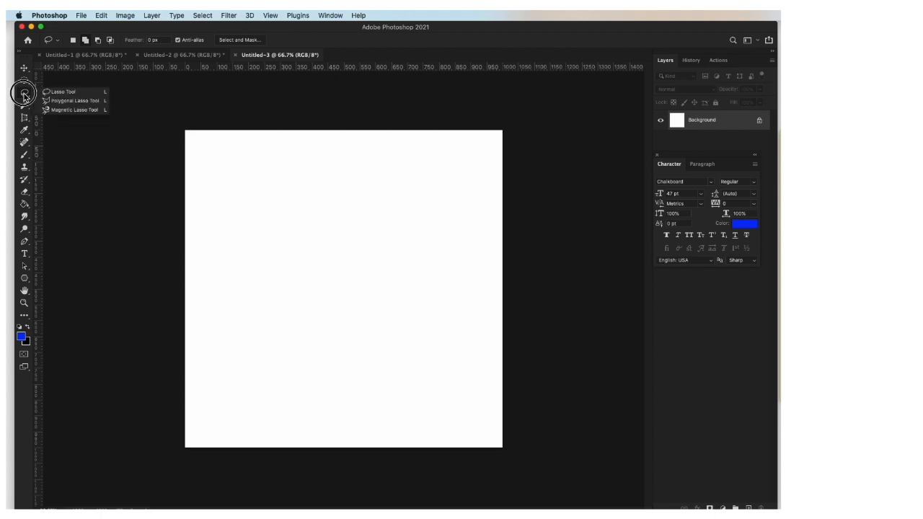
left_click_drag(24, 94, 57, 101)
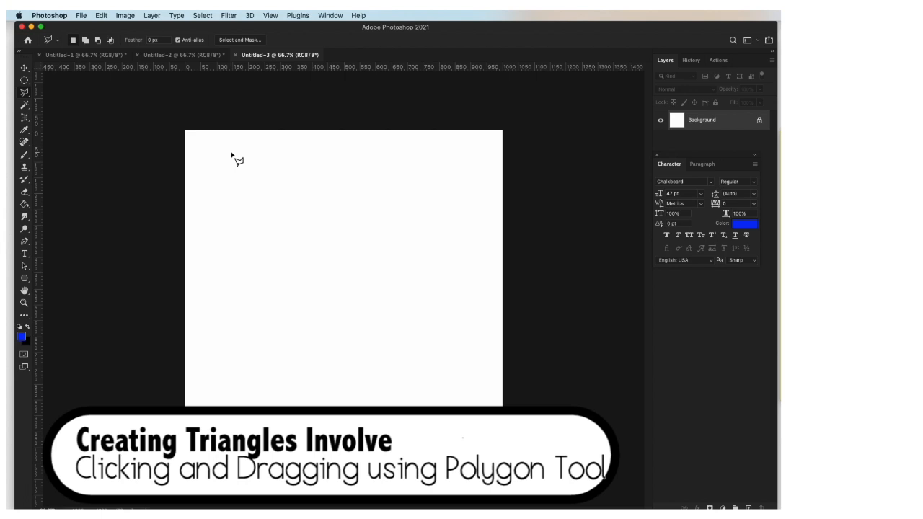
left_click(255, 140)
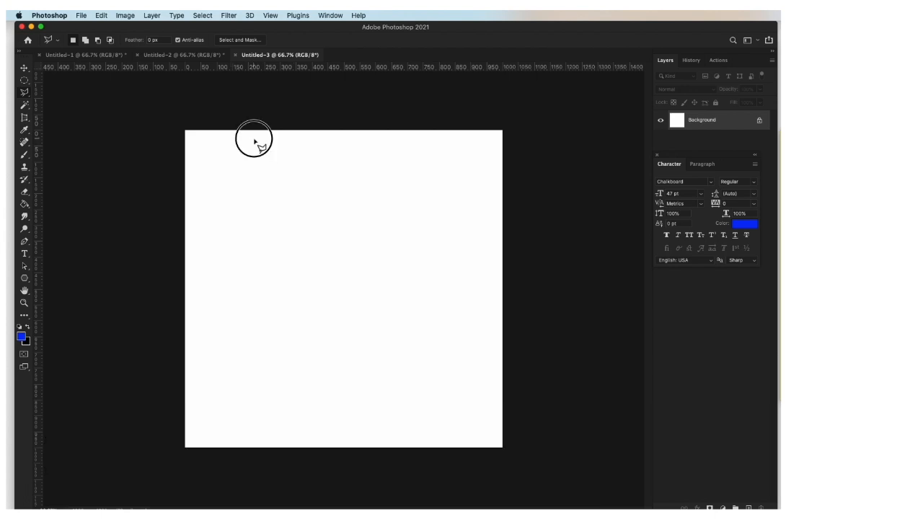
left_click(207, 223)
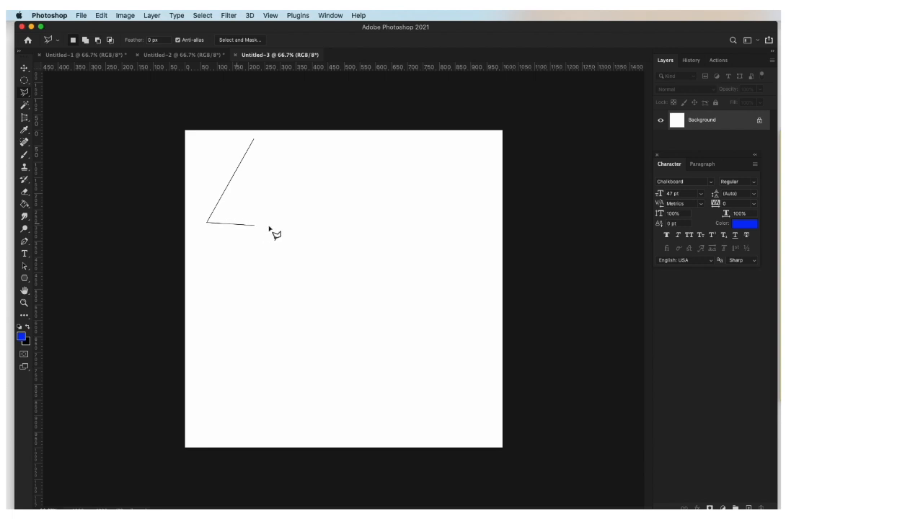
left_click(308, 222)
left_click(254, 139)
- Stroke the triangular selection with a 10 px blue line centred on its edge, and deselect it
right_click(264, 186)
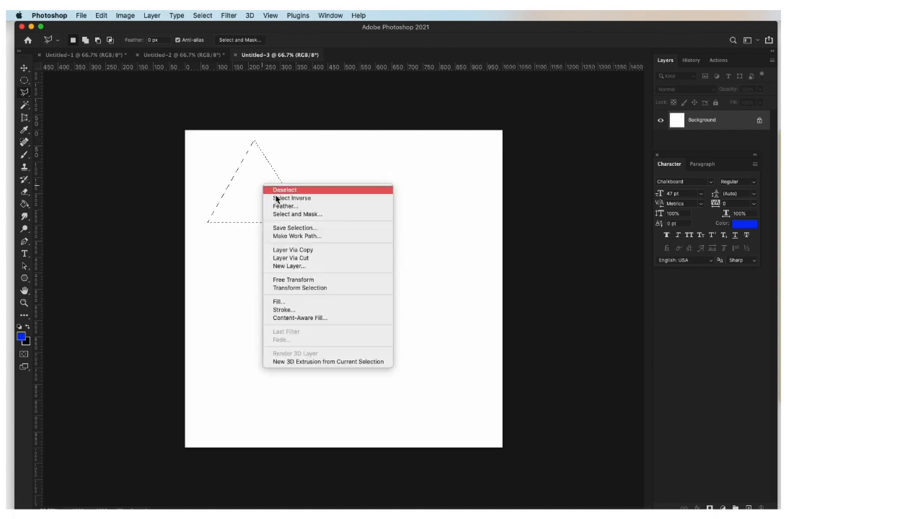
left_click(289, 310)
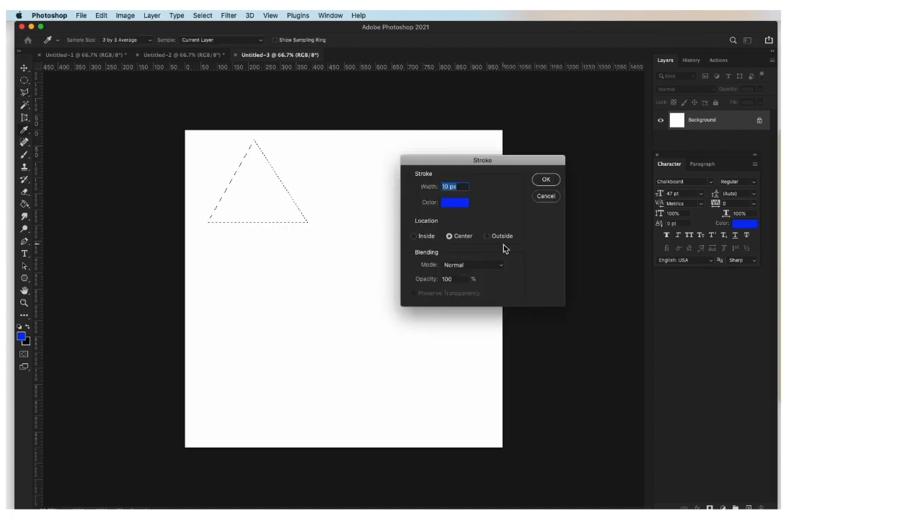
left_click(556, 181)
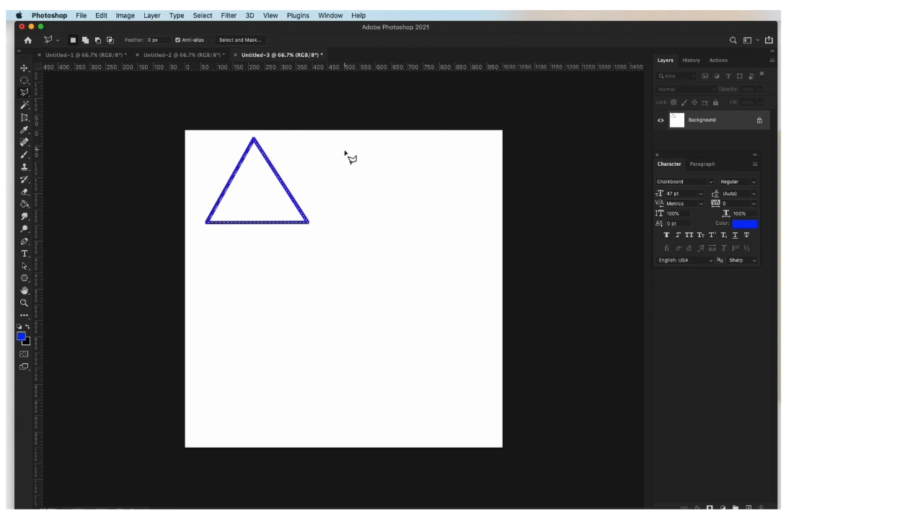
key("super+d")
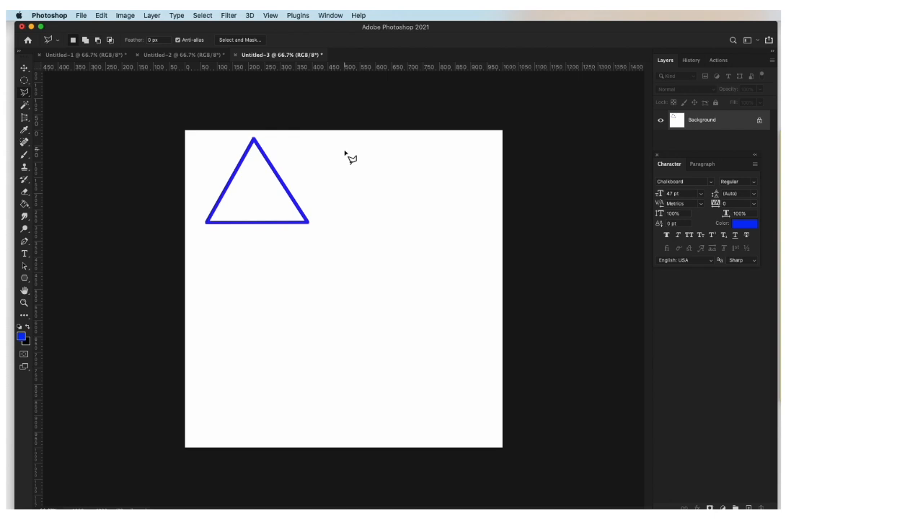
- Outline a second closed triangular selection of similar size to the right of the blue triangle
left_click(382, 137)
left_click(333, 218)
left_click(436, 218)
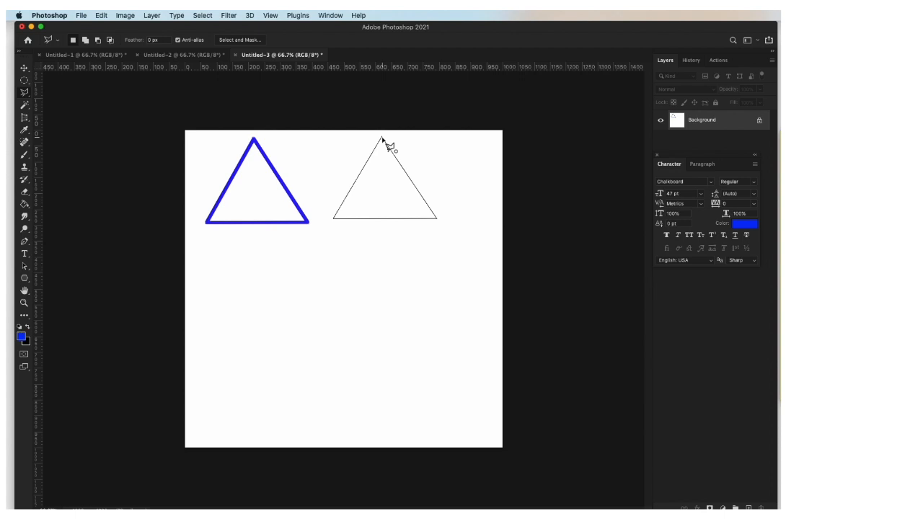
left_click(382, 139)
- Stroke the second triangular selection with a centred 10 px magenta line (#ea12d8), and deselect it
right_click(397, 192)
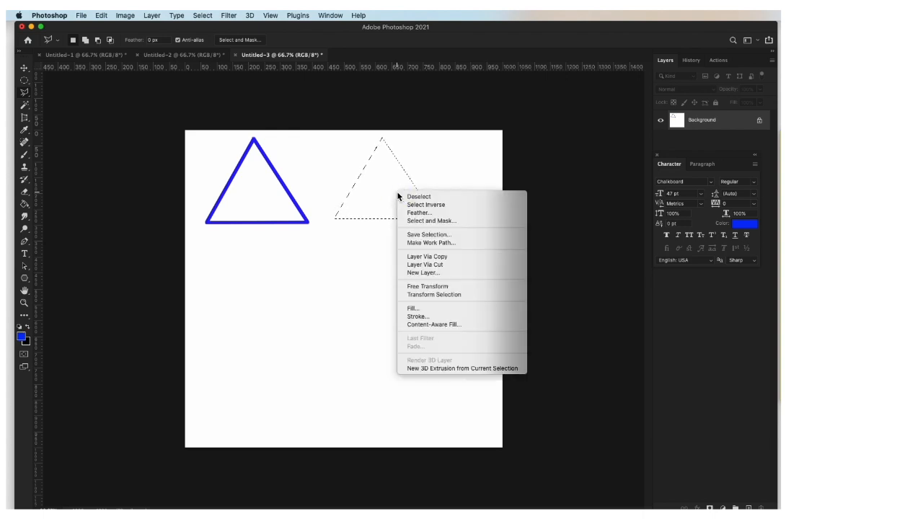
left_click(438, 317)
left_click(452, 203)
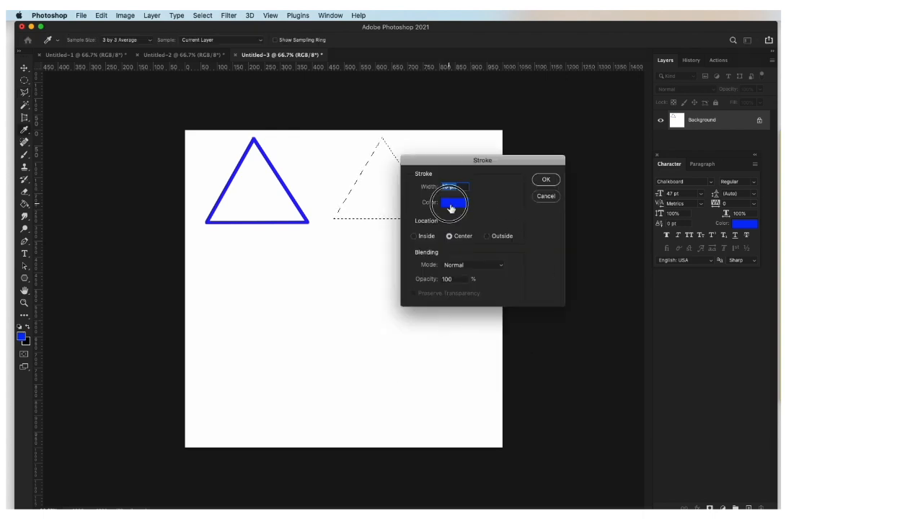
left_click(529, 189)
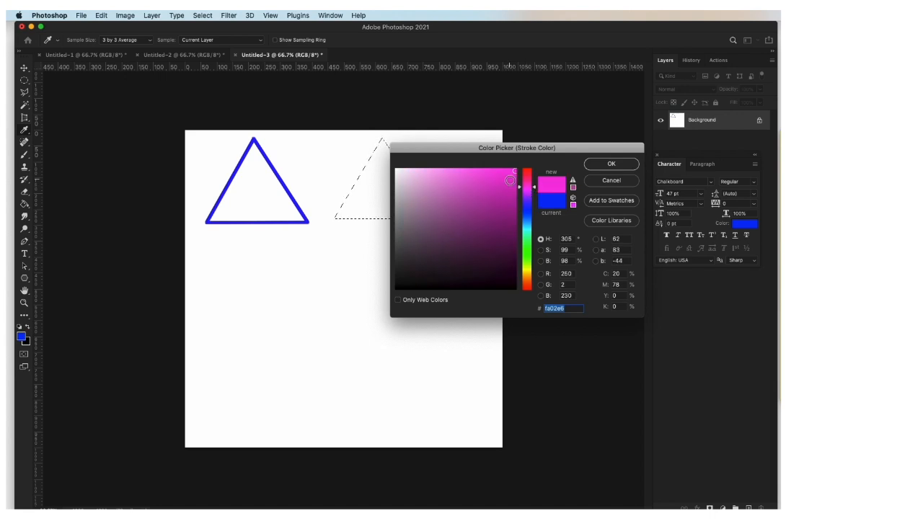
left_click(612, 164)
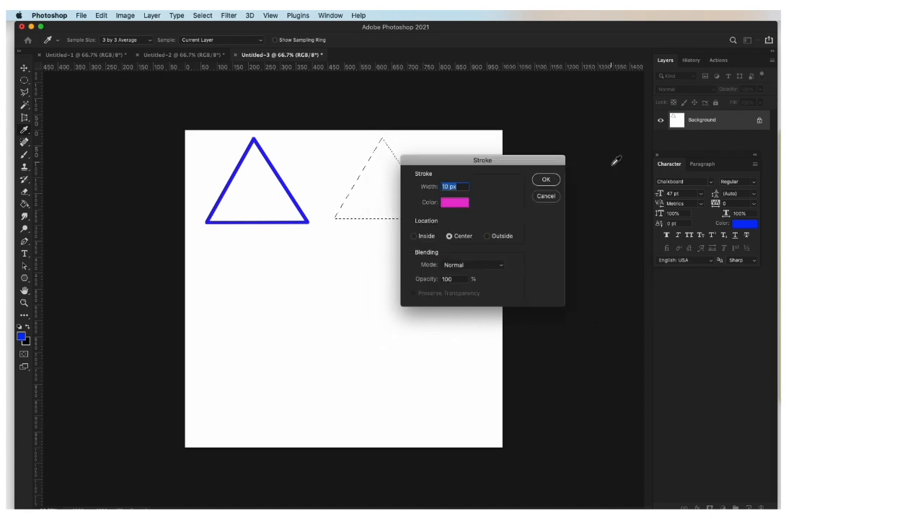
left_click(546, 182)
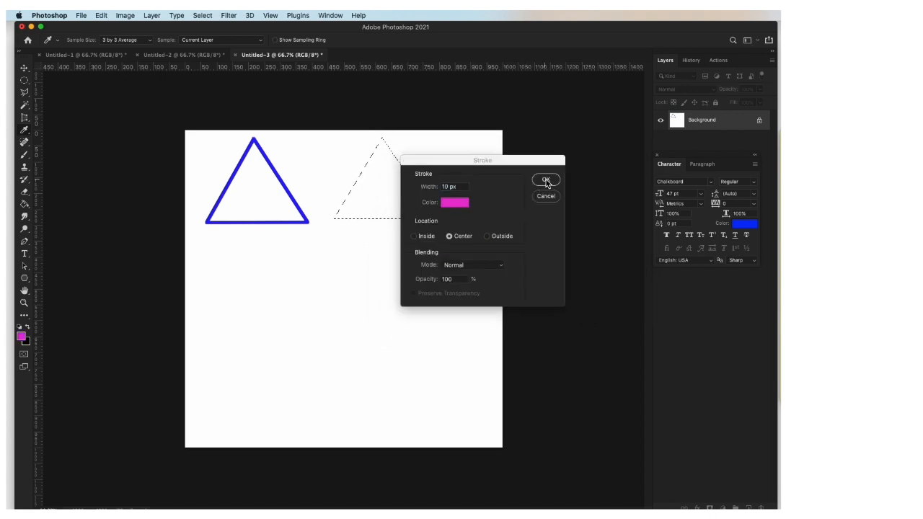
key("l")
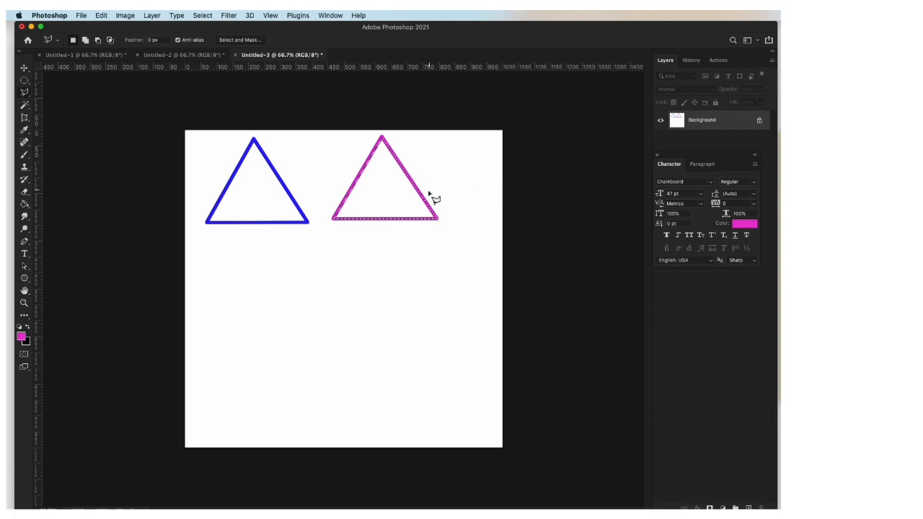
key("super+d")
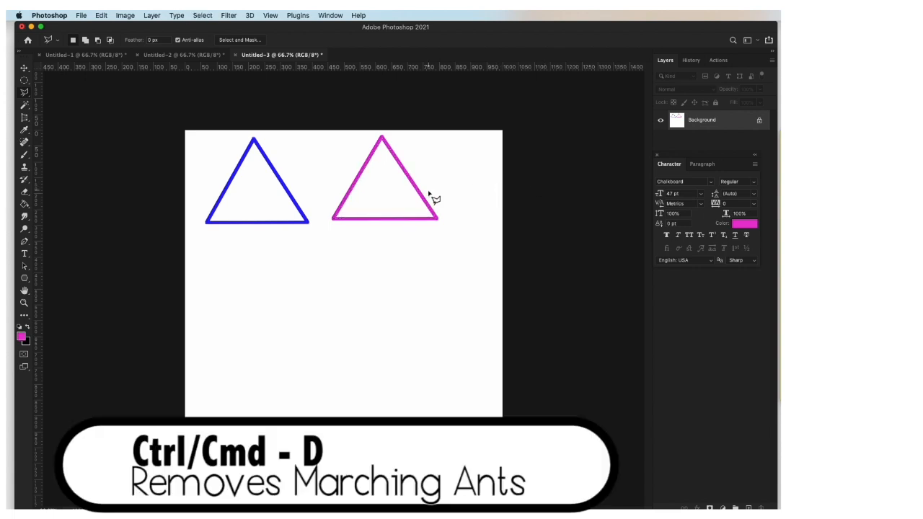
- Outline a third triangular selection below the blue and magenta triangles, closing it automatically from its lower-right corner
left_click(287, 241)
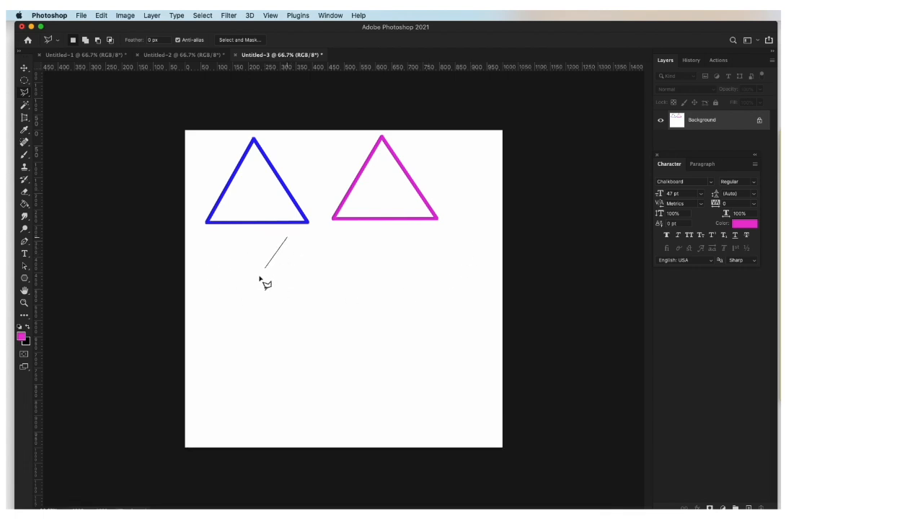
left_click(227, 317)
double_click(335, 318)
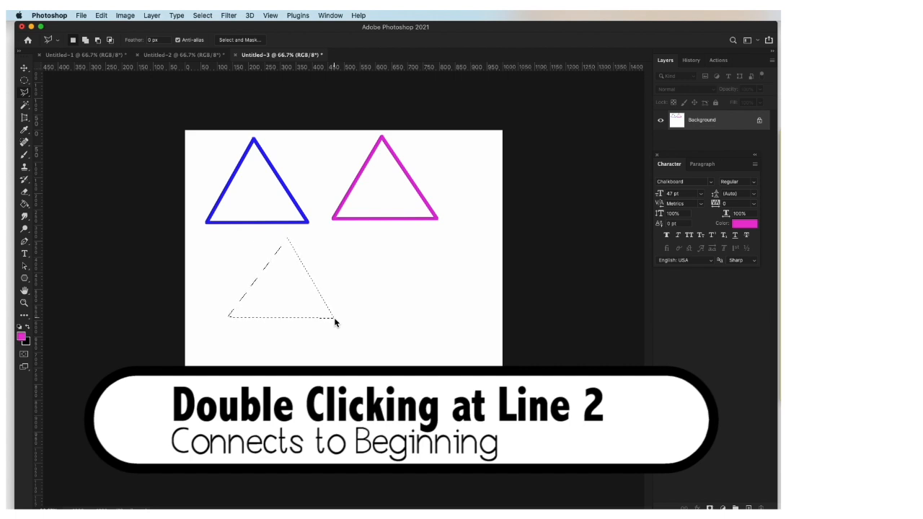
- Stroke the third triangular selection with a centred 10 px green line, and deselect it
right_click(293, 290)
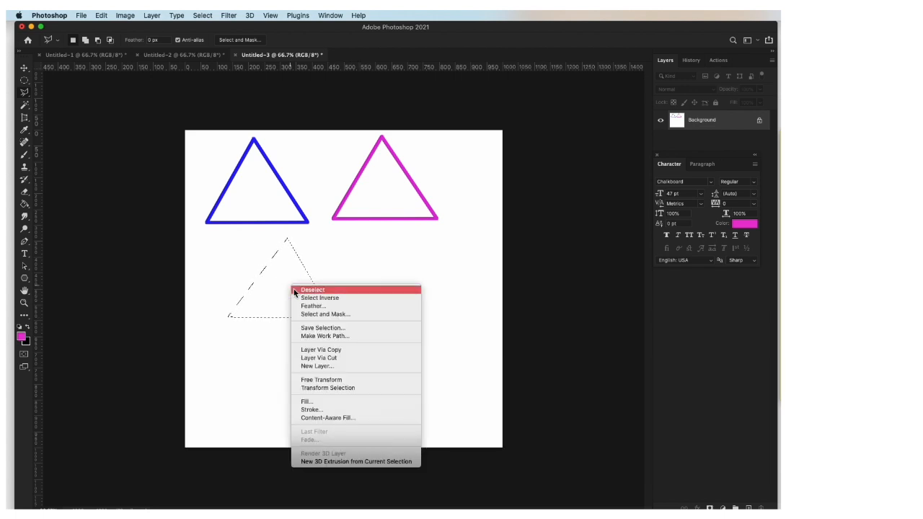
left_click(318, 410)
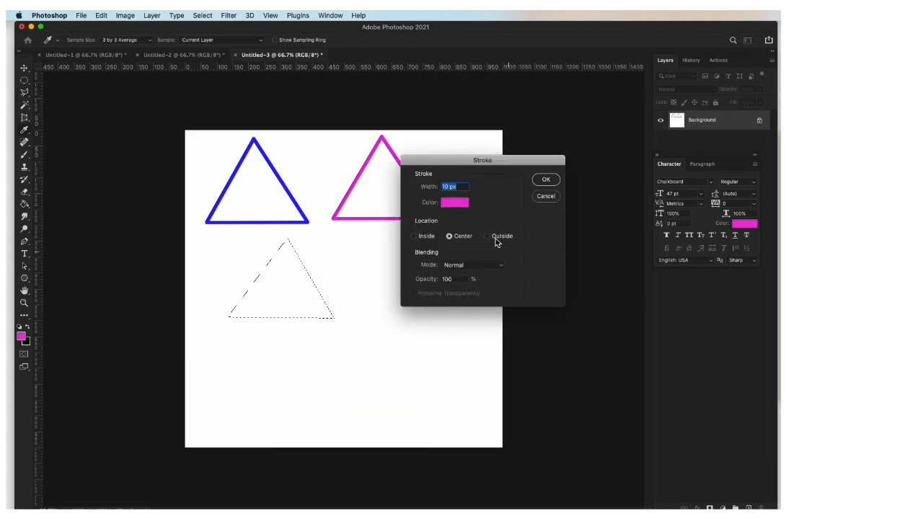
left_click(459, 207)
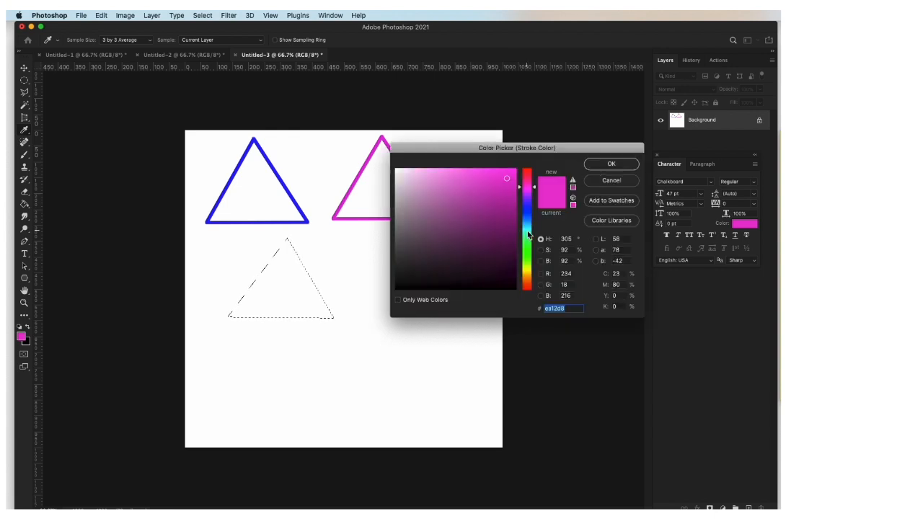
left_click(526, 240)
left_click(620, 165)
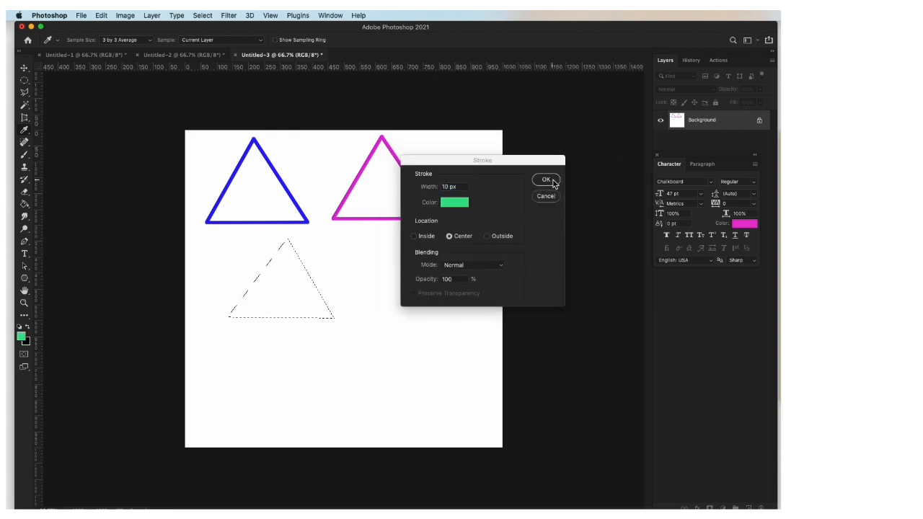
left_click(548, 180)
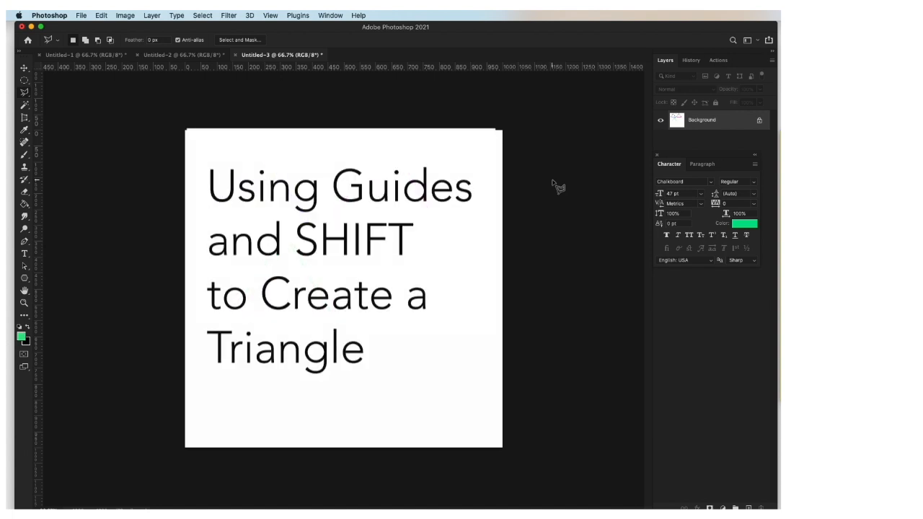
key("shift")
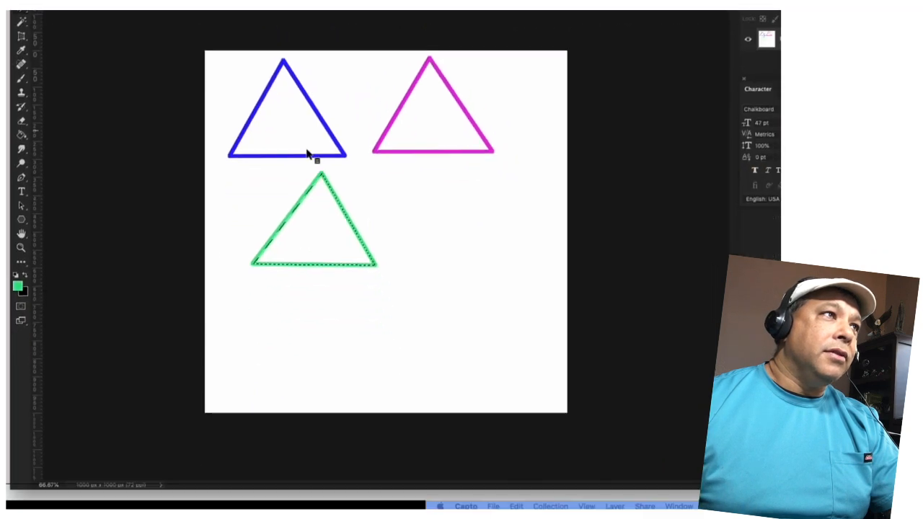
key("super+d")
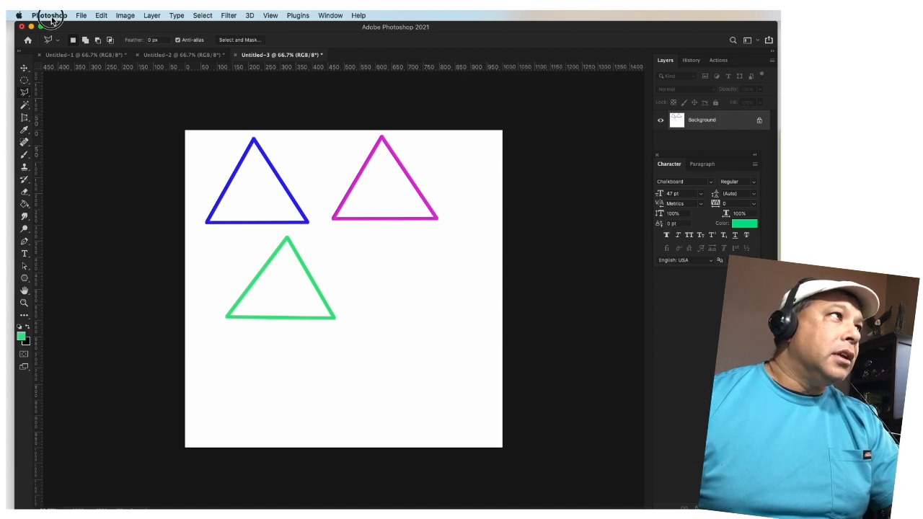
- Set the ruler units to inches in the Units & Rulers preferences
left_click(50, 15)
mouse_move(56, 44)
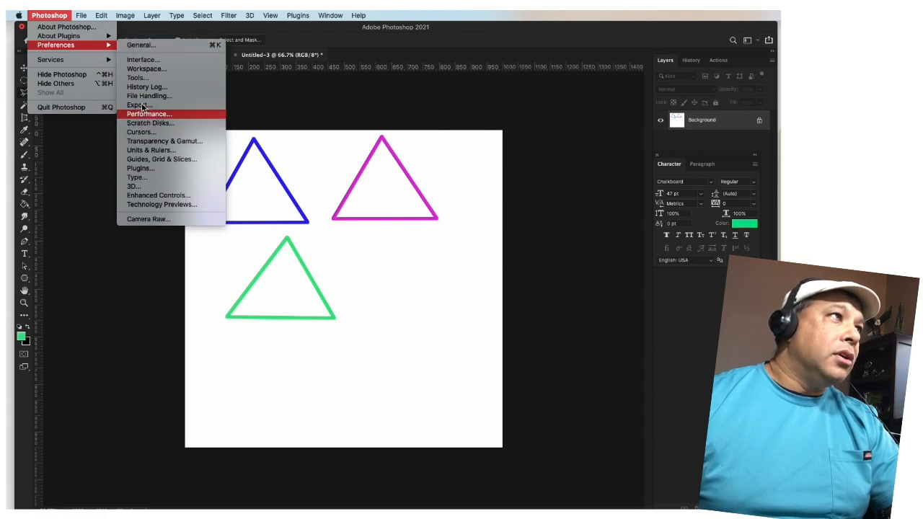
left_click(147, 151)
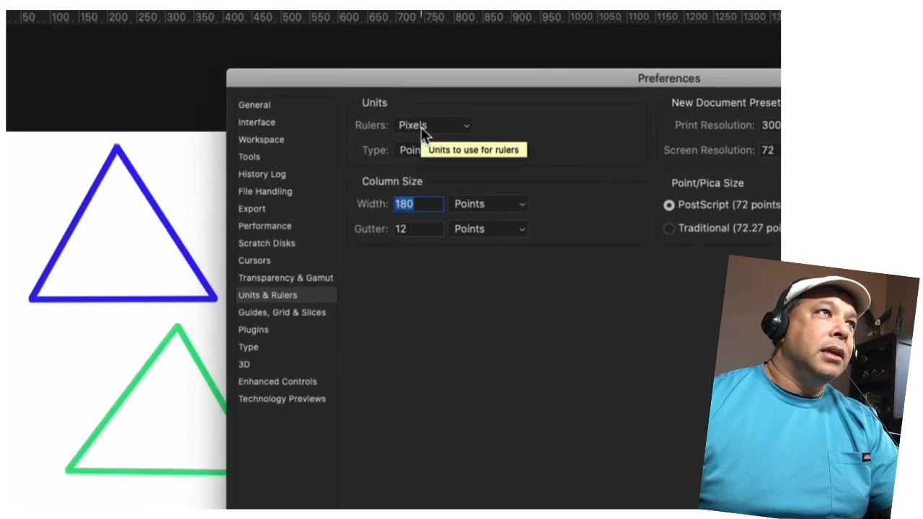
left_click(423, 128)
left_click(423, 150)
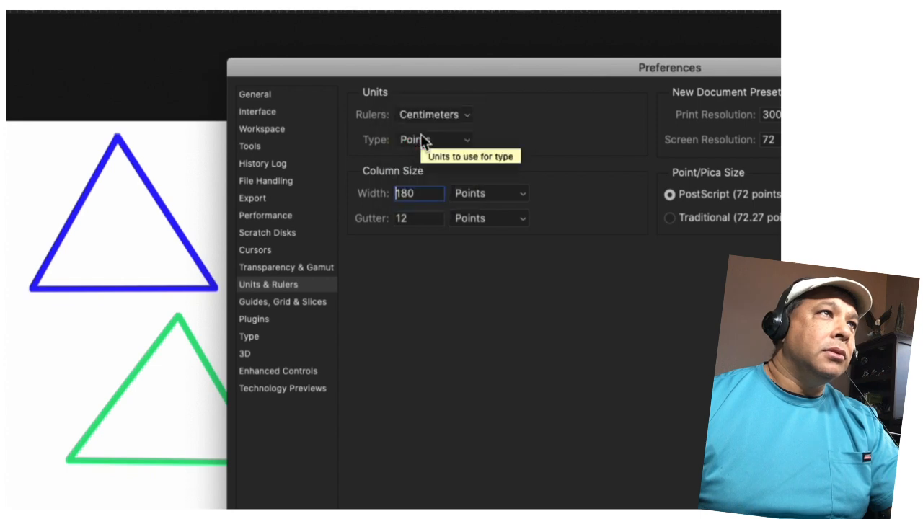
left_click(422, 114)
left_click(420, 99)
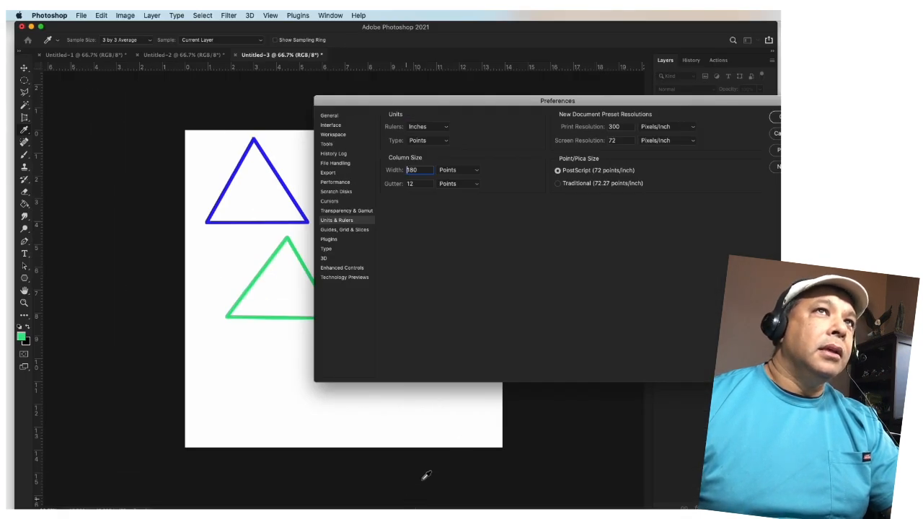
left_click(776, 117)
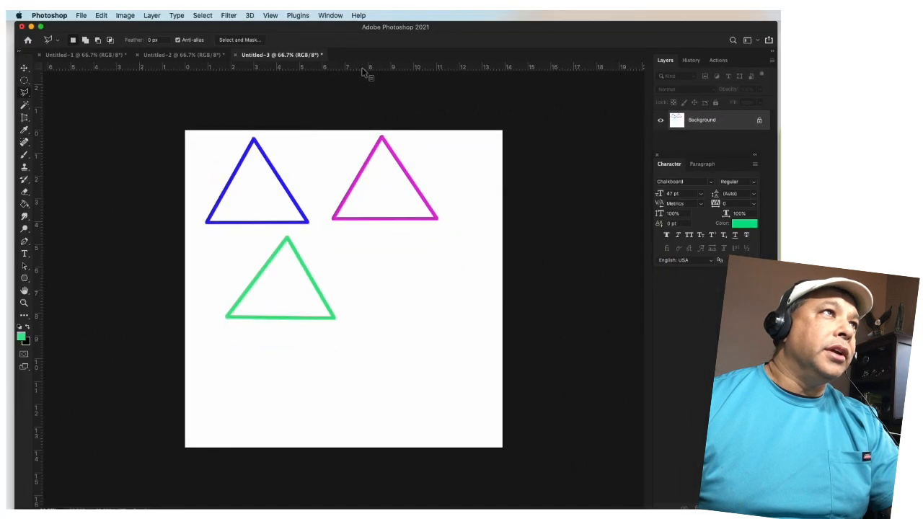
- Add a horizontal guide and position it below the green triangle, at about 9 inches on the vertical ruler
left_click_drag(363, 71, 400, 222)
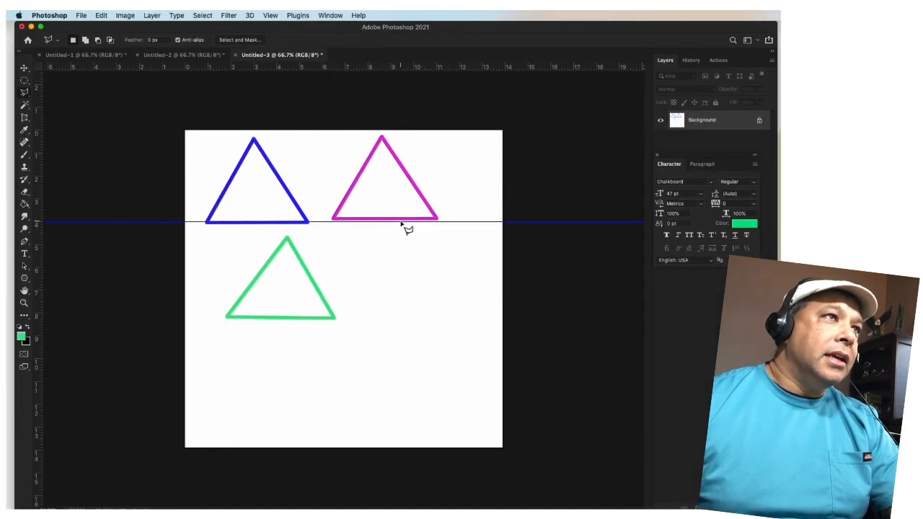
left_click(402, 223)
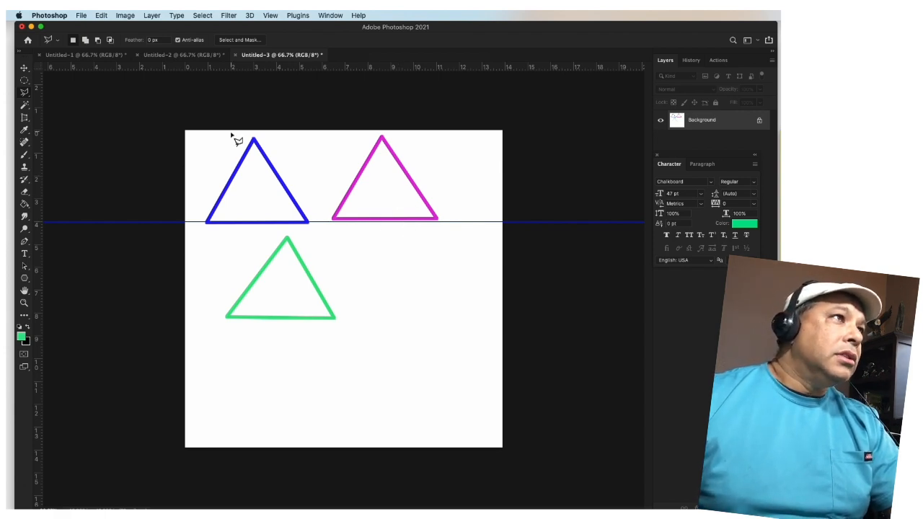
left_click(25, 66)
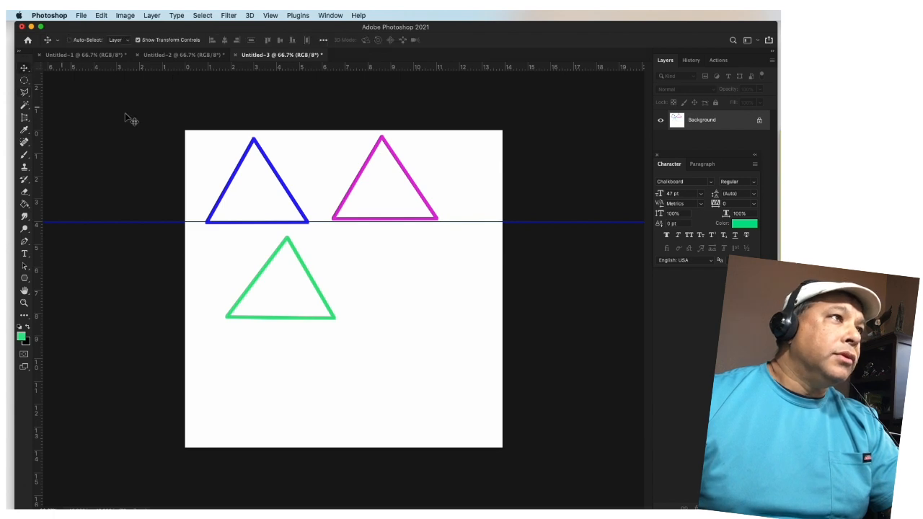
left_click_drag(352, 224, 371, 325)
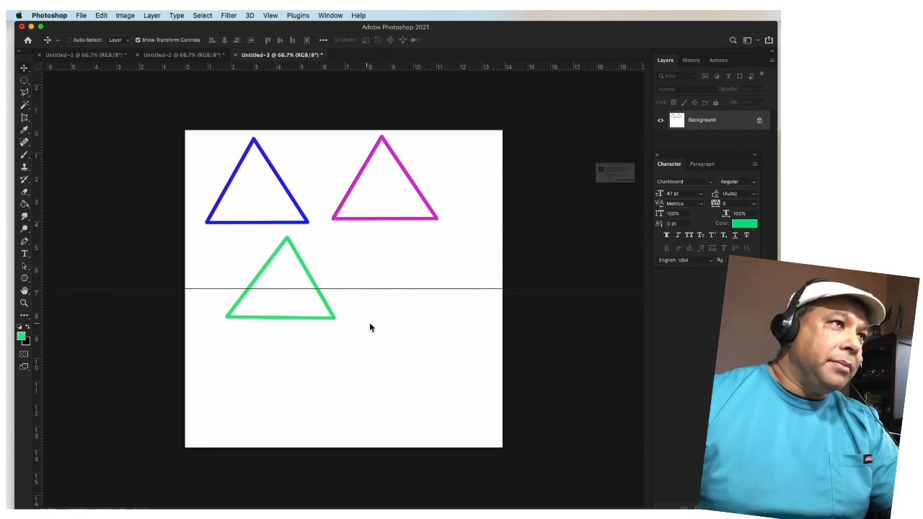
left_click(596, 210)
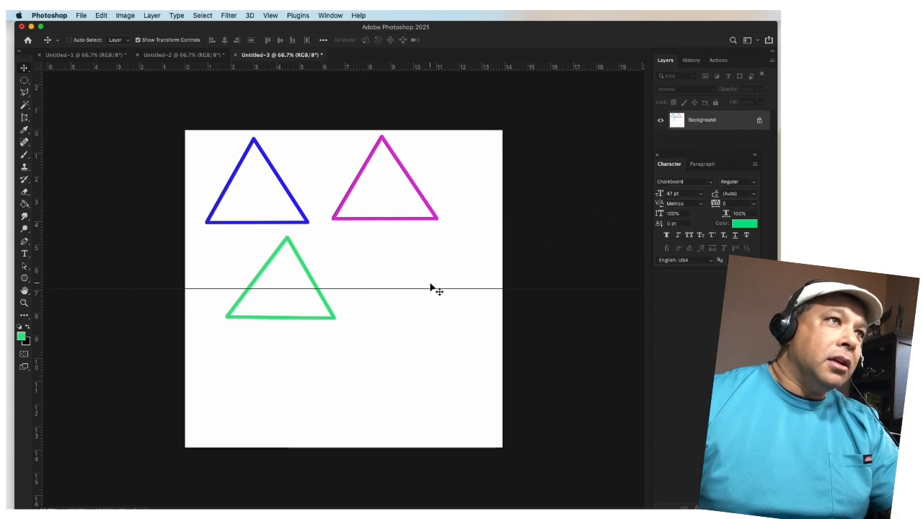
left_click_drag(433, 291, 436, 335)
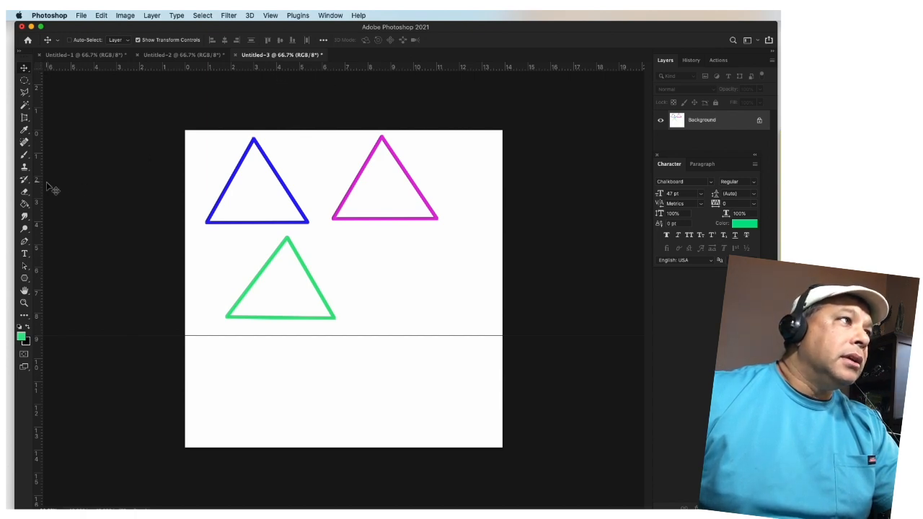
- Place three vertical guides at about 4, 7 and 10 inches on the horizontal ruler
left_click_drag(39, 114, 277, 118)
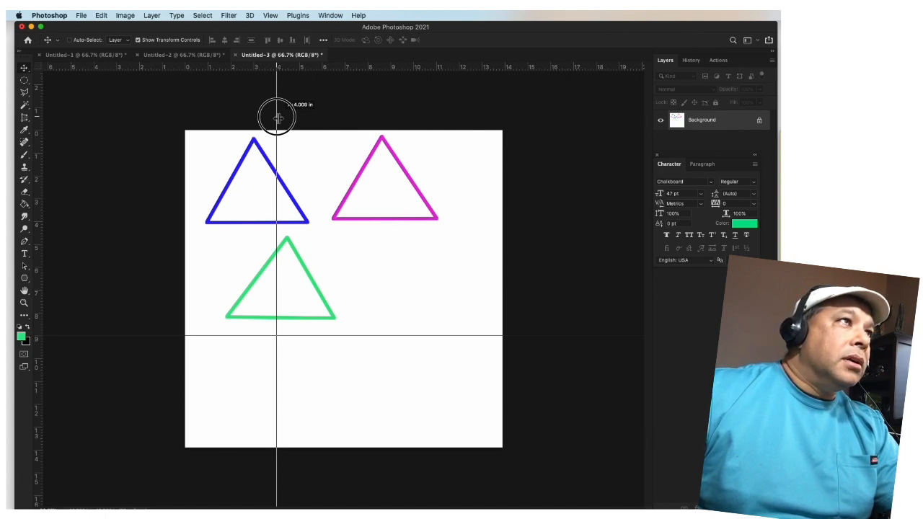
left_click_drag(278, 117, 278, 118)
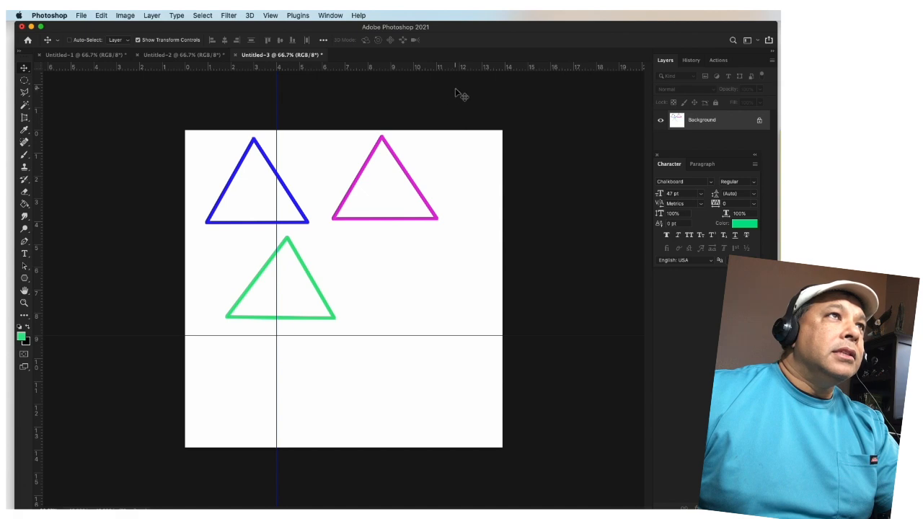
left_click_drag(36, 118, 368, 156)
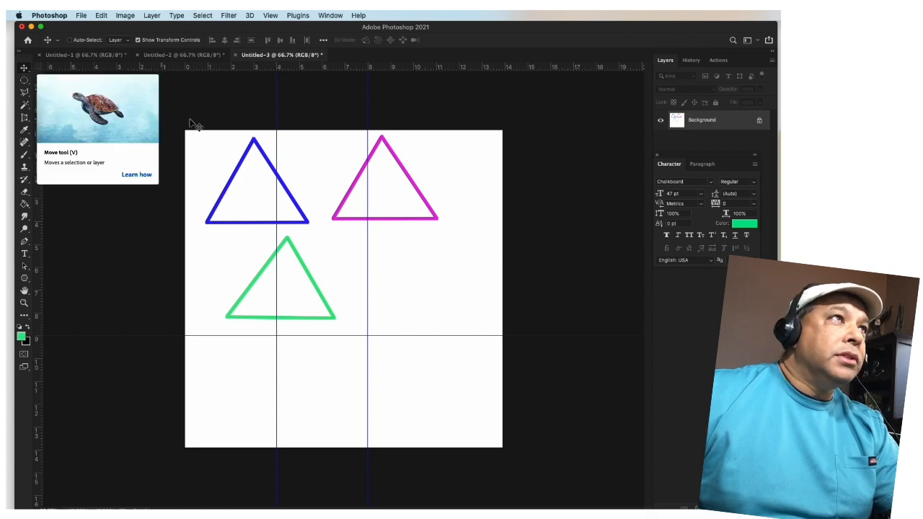
left_click_drag(369, 106, 415, 109)
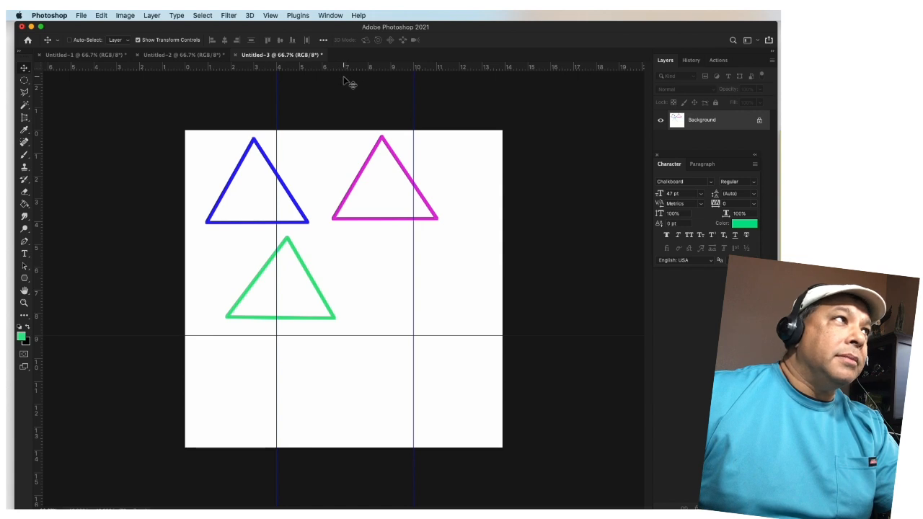
left_click_drag(37, 83, 344, 130)
left_click_drag(346, 129, 346, 130)
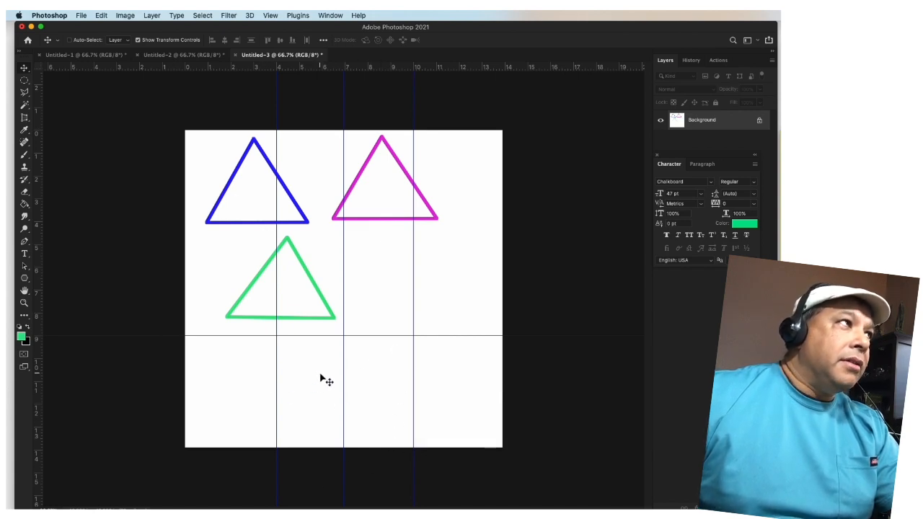
- Outline a triangular Polygonal Lasso selection from the middle guide's intersection with the horizontal guide to where the outer guides meet the canvas's lower edge
left_click(24, 92)
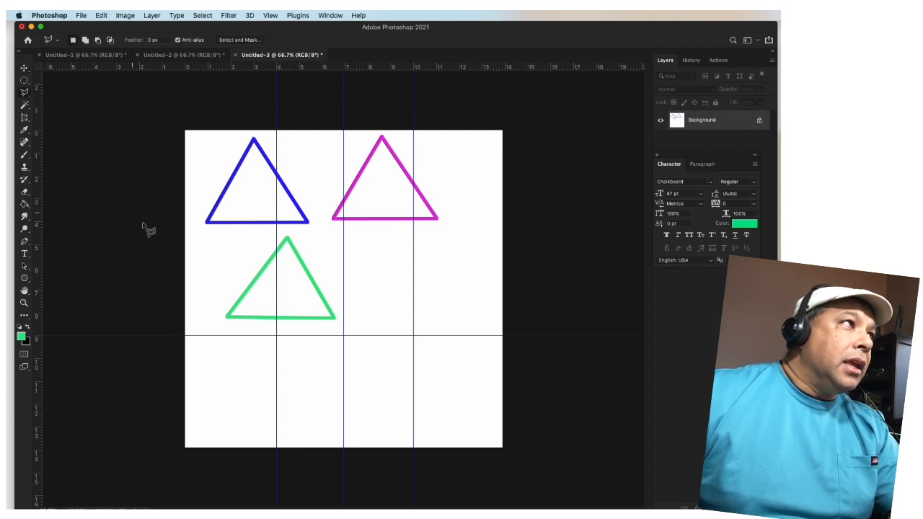
left_click(344, 336)
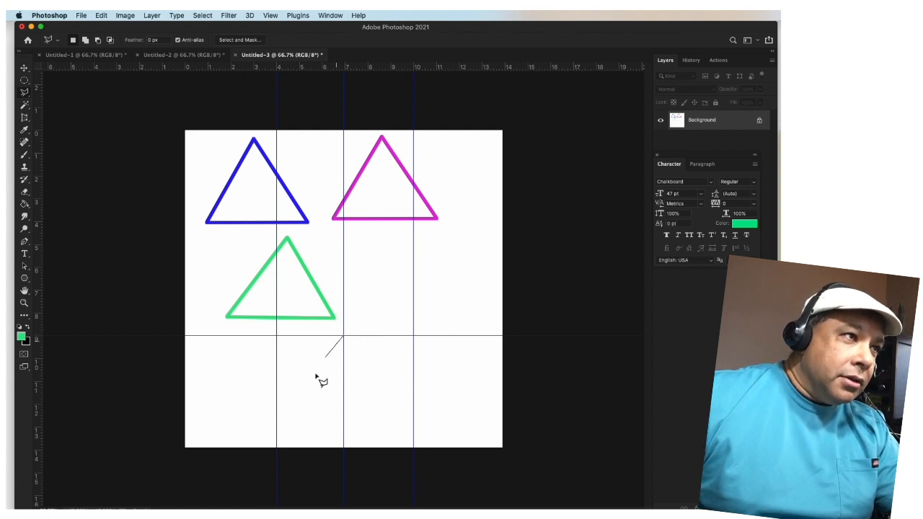
left_click(277, 447)
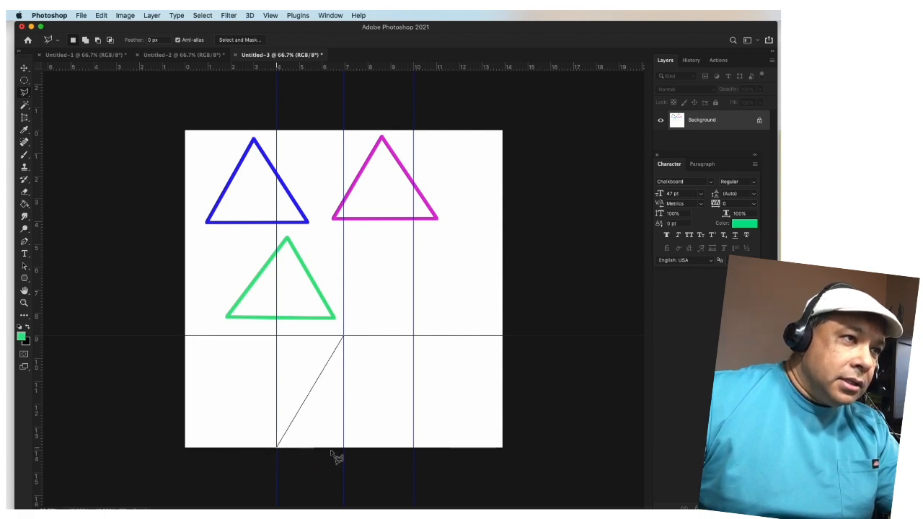
double_click(414, 448)
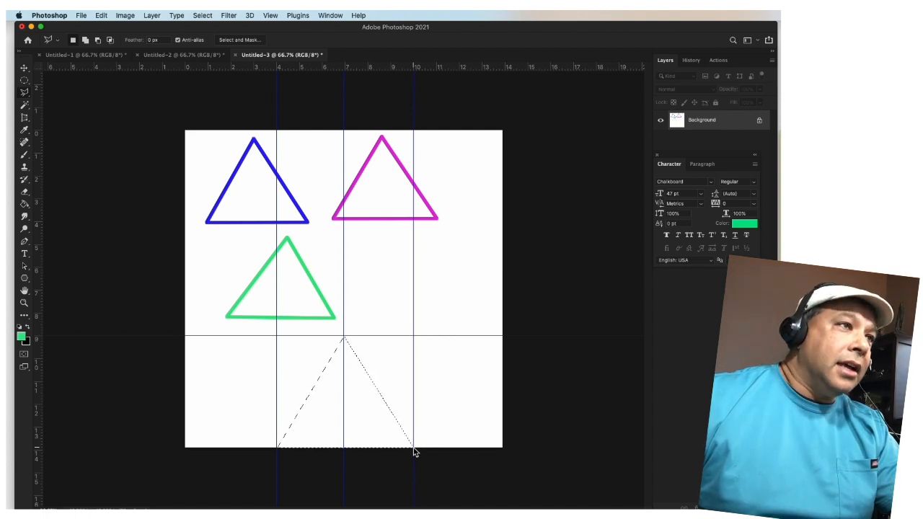
- Stroke the guide-based triangular selection with a centred 10 px golden-brown line (#cf9d3d)
right_click(365, 404)
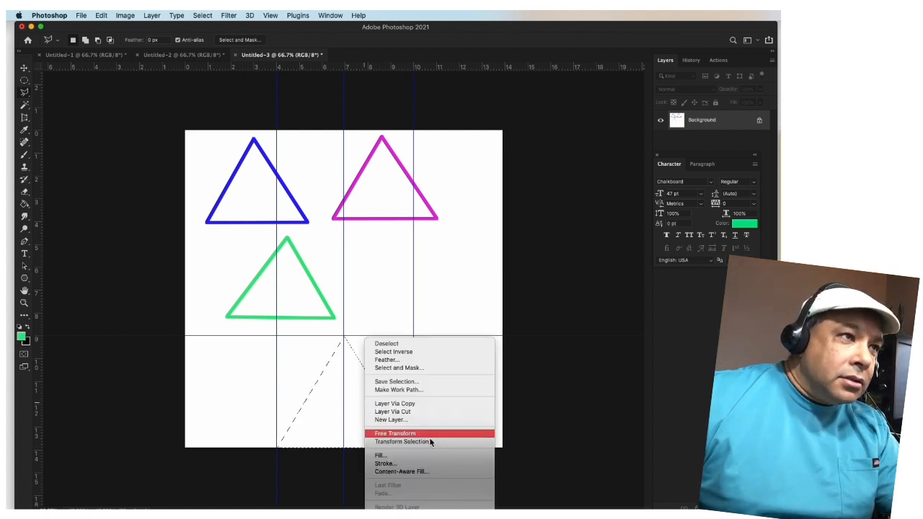
left_click(395, 464)
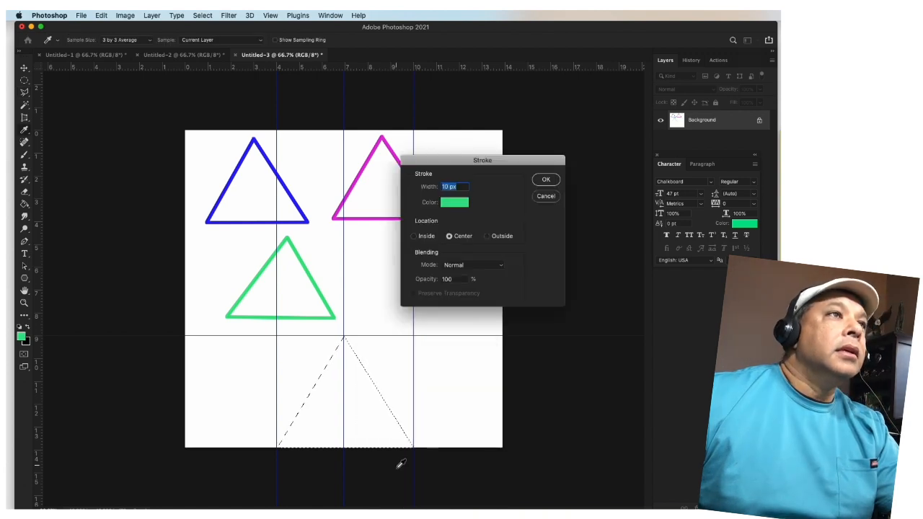
left_click(453, 202)
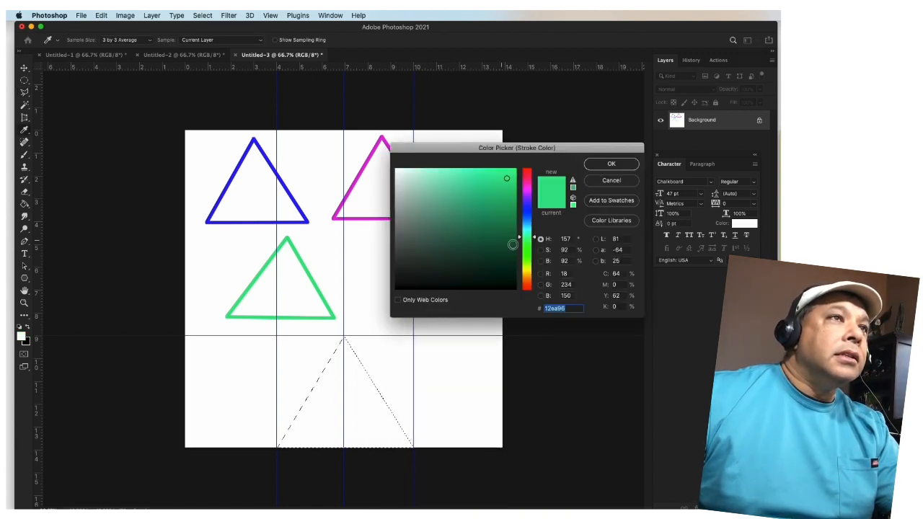
left_click(531, 269)
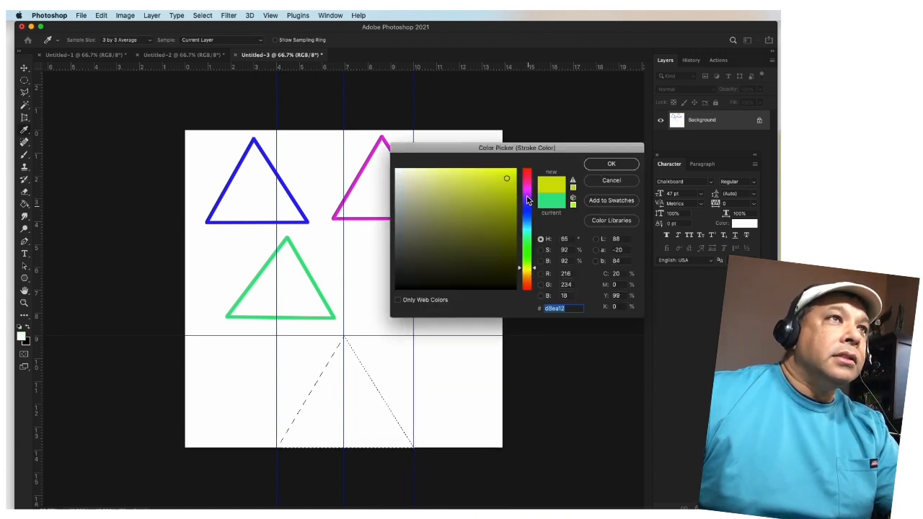
left_click(489, 202)
left_click_drag(534, 272, 535, 281)
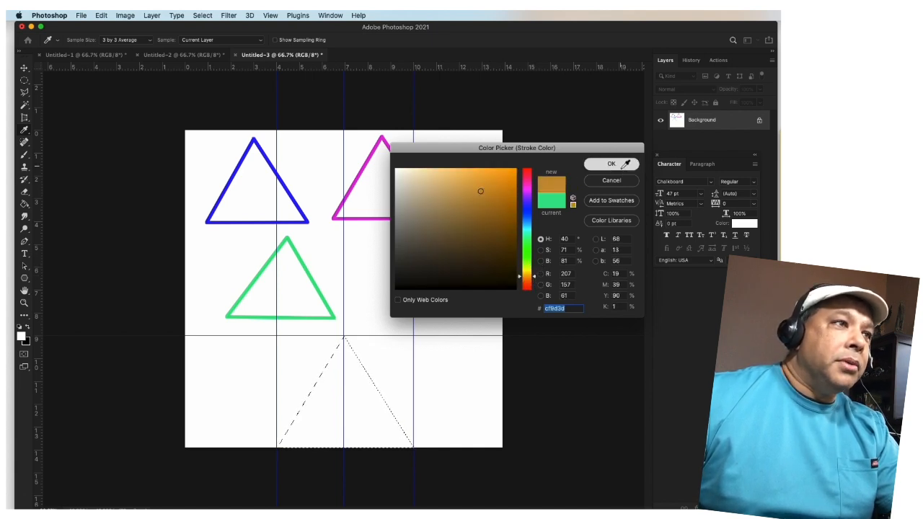
left_click(611, 164)
left_click(547, 180)
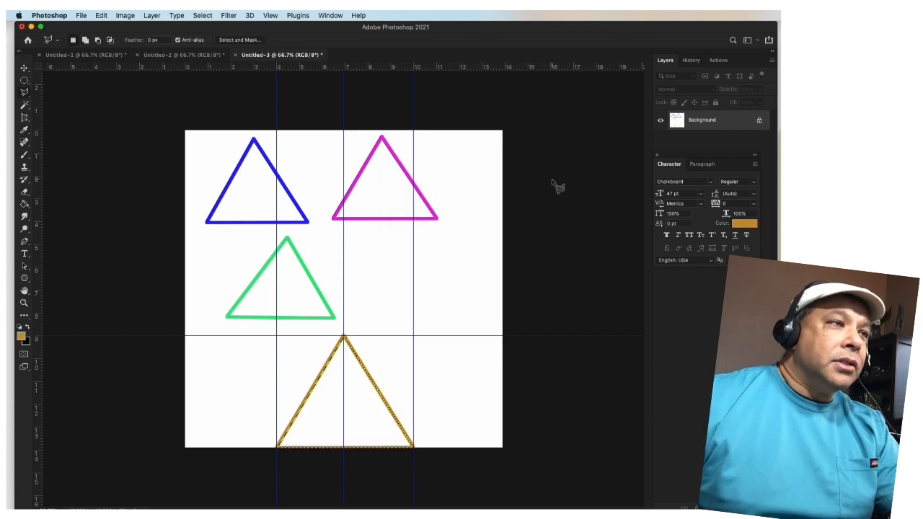